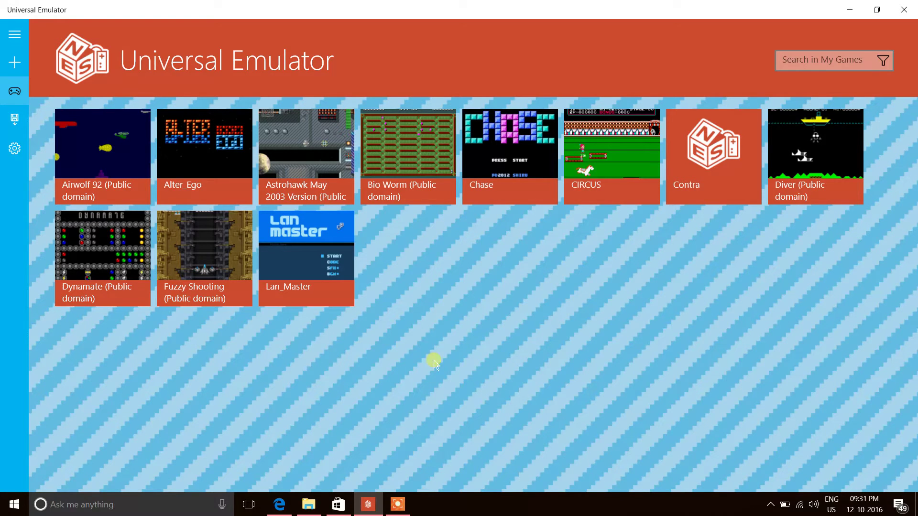
Bring up the Universal Emulator Store page and scroll through its description and supported file types.
{"action": "left_click", "coordinate": [340, 506]}
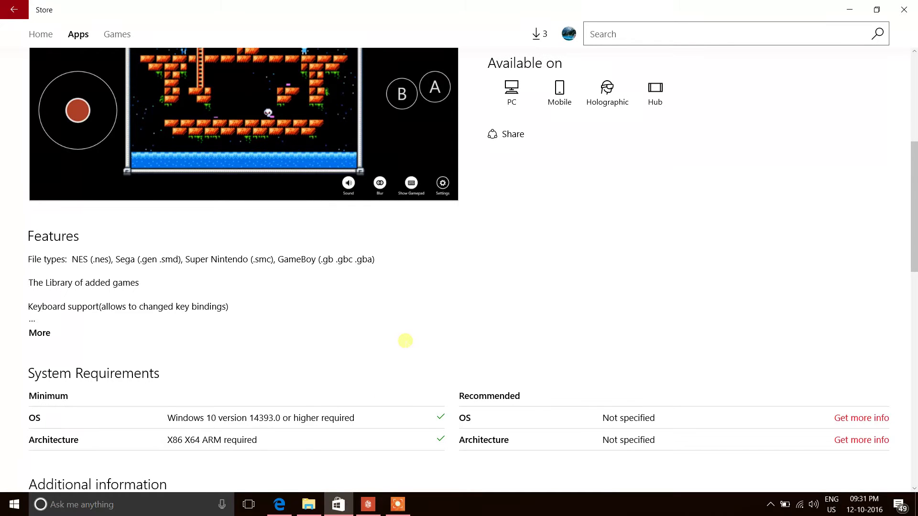
{"action": "scroll", "coordinate": [405, 341], "scroll_direction": "up", "scroll_amount": 5}
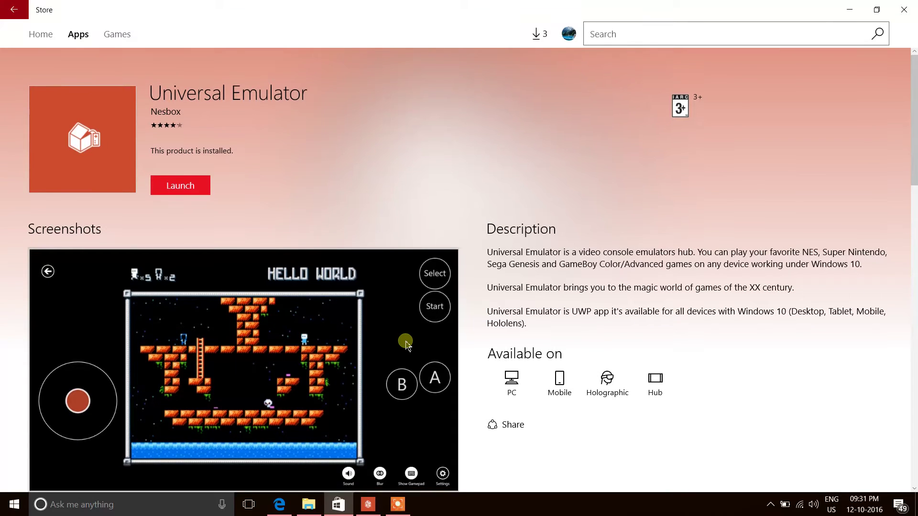
{"action": "scroll", "coordinate": [405, 341], "scroll_direction": "down", "scroll_amount": 3}
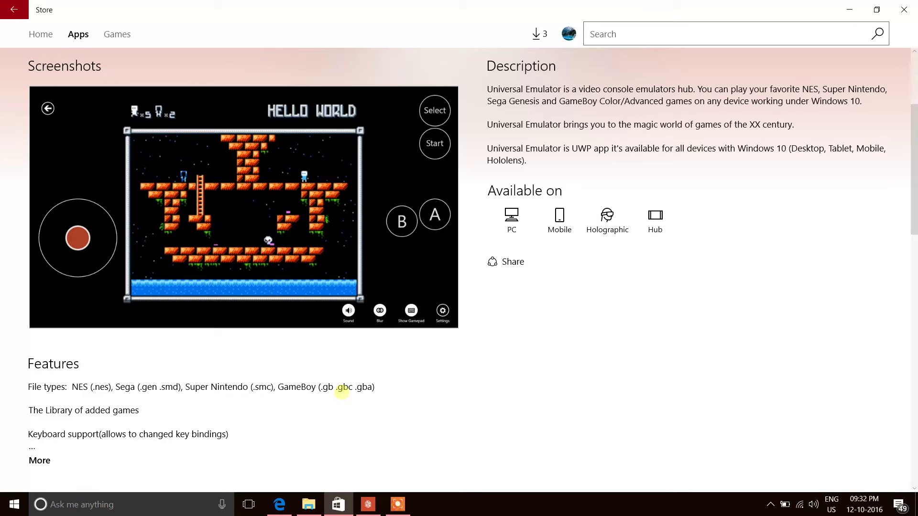
Check the 'contra nes rom' Google results, then return to the Emuparadise Contra (USA) page and scroll down.
{"action": "left_click", "coordinate": [275, 507]}
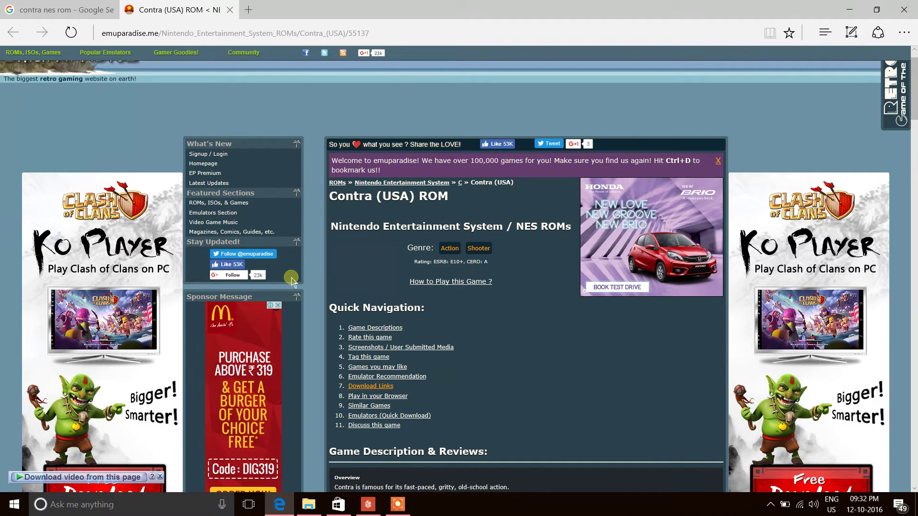
{"action": "left_click", "coordinate": [57, 10]}
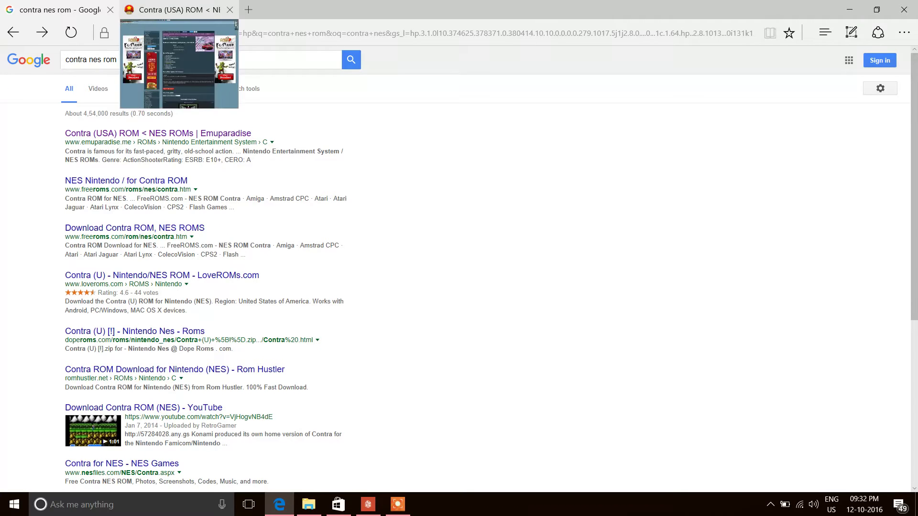
{"action": "left_click", "coordinate": [179, 10]}
{"action": "scroll", "coordinate": [473, 256], "scroll_direction": "down", "scroll_amount": 3}
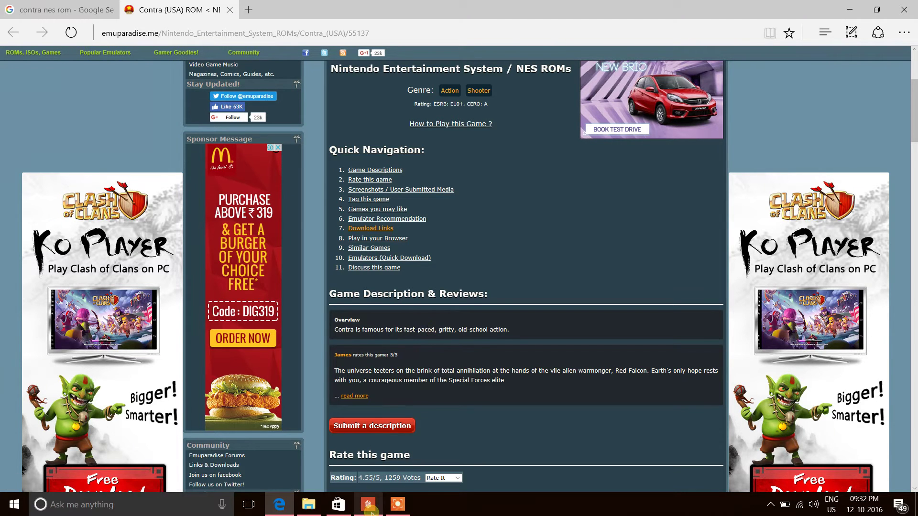
In the emulator, start adding a game from a file and browse to the Nes box folder.
{"action": "left_click", "coordinate": [368, 504]}
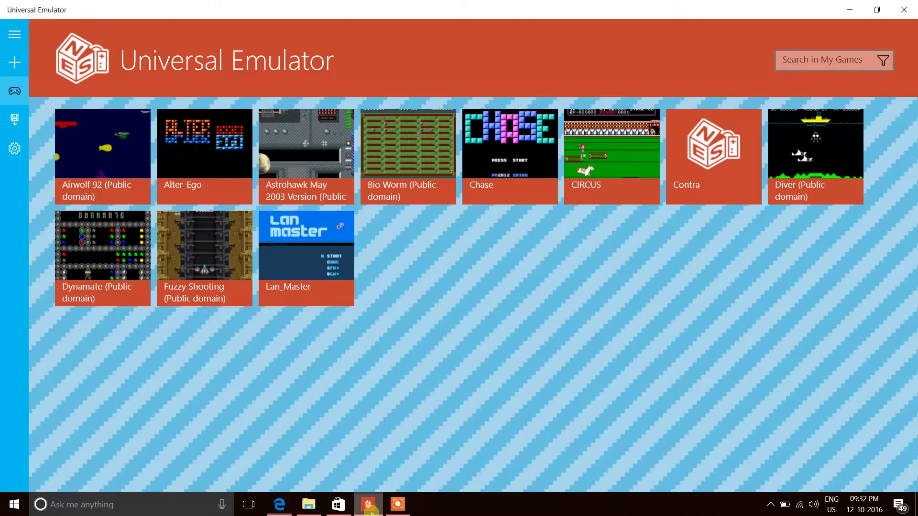
{"action": "left_click", "coordinate": [14, 65]}
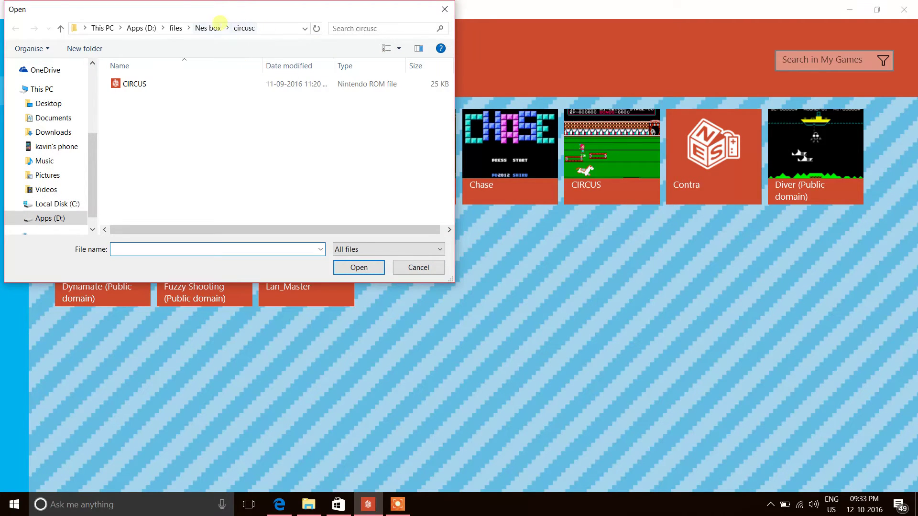
{"action": "left_click", "coordinate": [214, 25]}
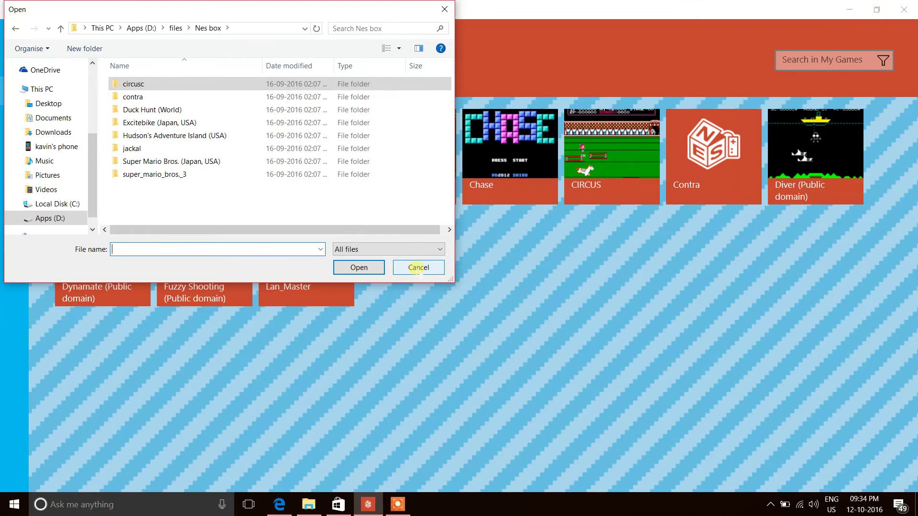
Cancel the Open dialog without adding a game.
{"action": "left_click", "coordinate": [416, 267]}
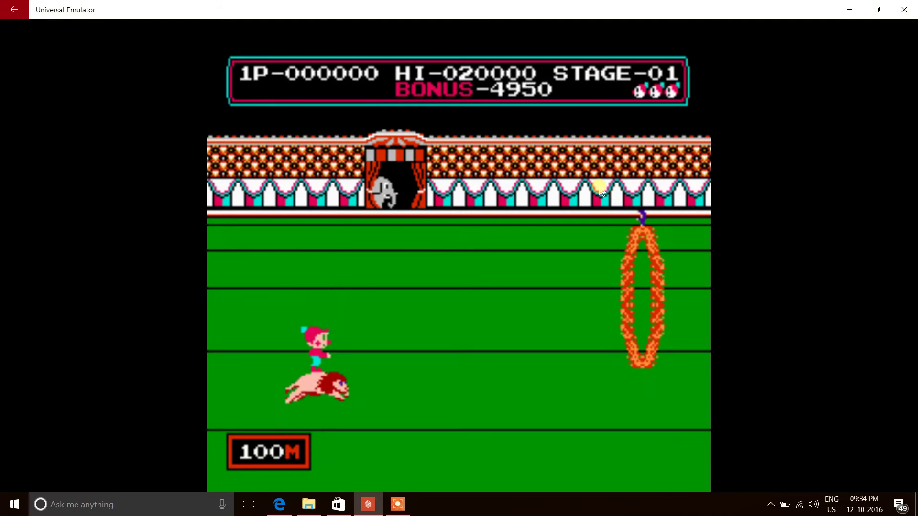
Run the lion forward and jump through the first fire rings, scoring 500 on a ring.
{"action": "key", "text": "Right"}
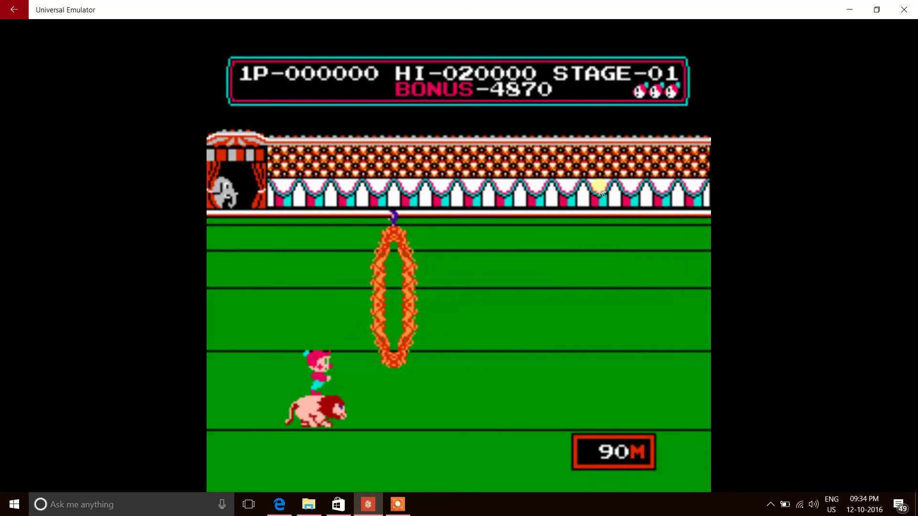
{"action": "key", "text": "x"}
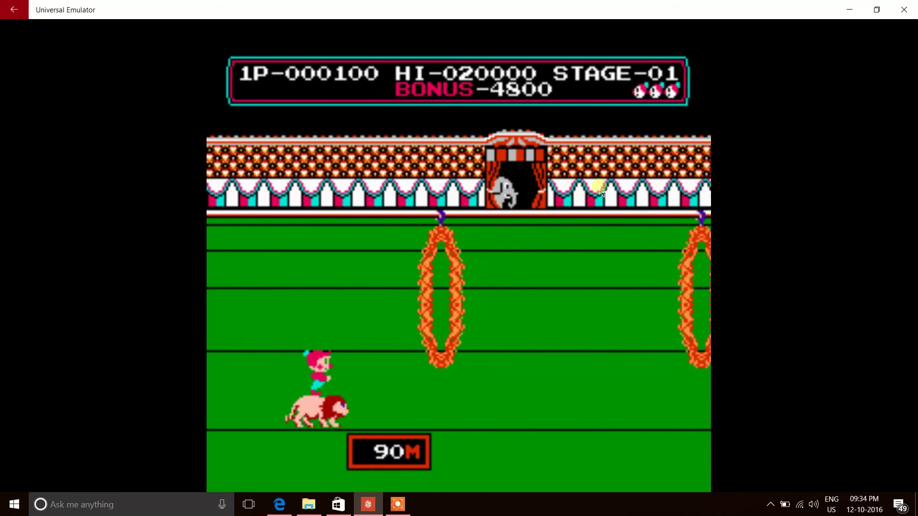
{"action": "key", "text": "x"}
{"action": "key", "text": "x"}
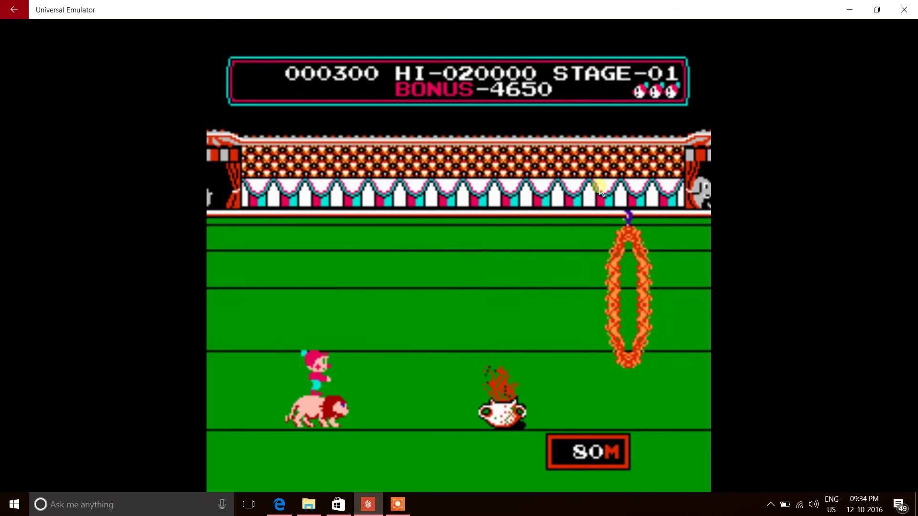
{"action": "key", "text": "x"}
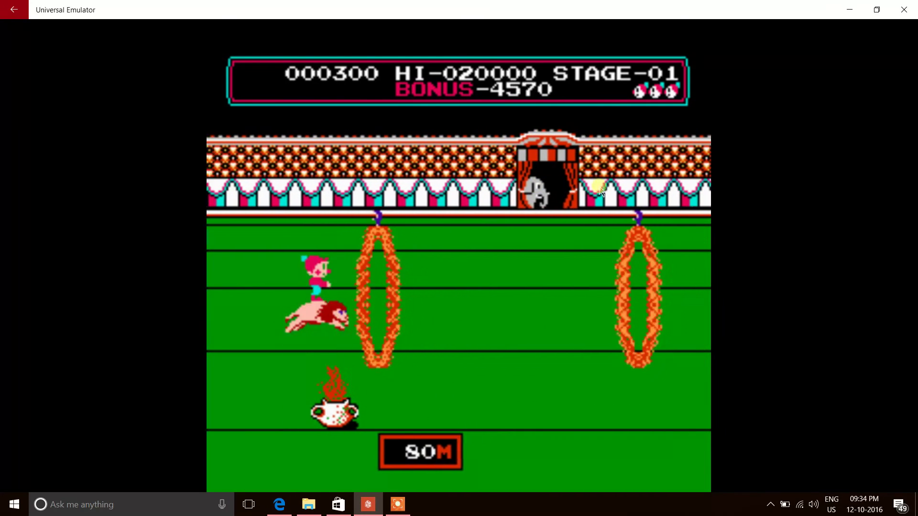
{"action": "key", "text": "x"}
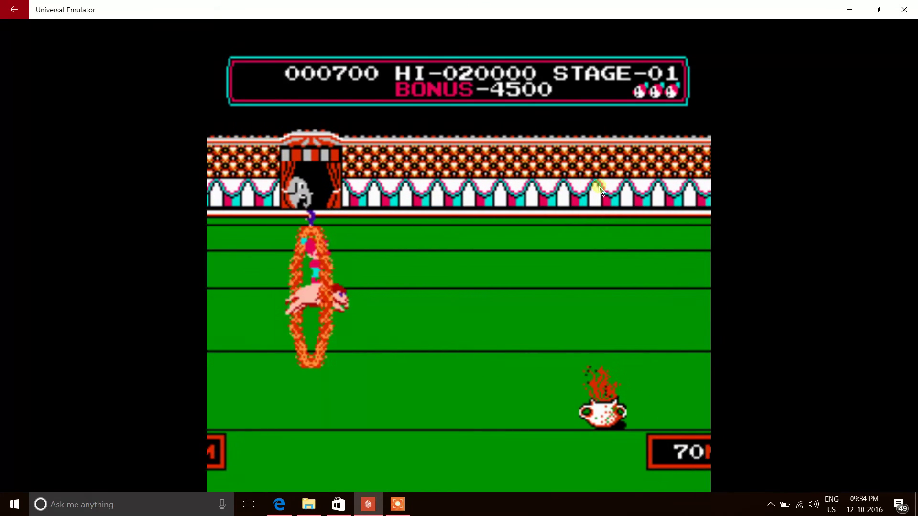
{"action": "key", "text": "Left"}
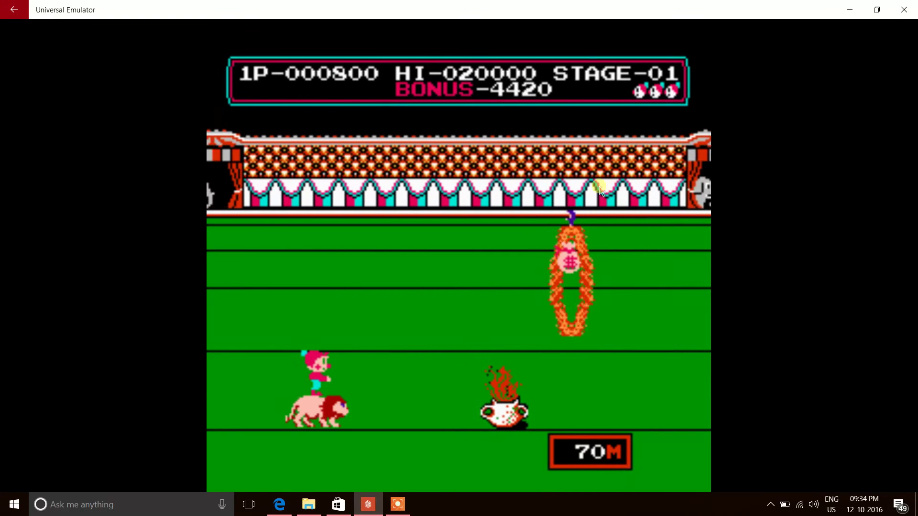
{"action": "key", "text": "Left"}
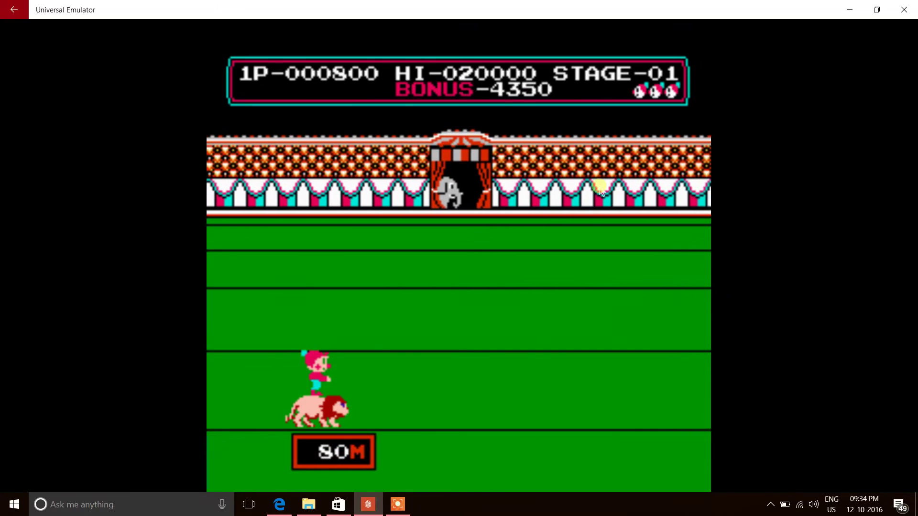
{"action": "key", "text": "Right"}
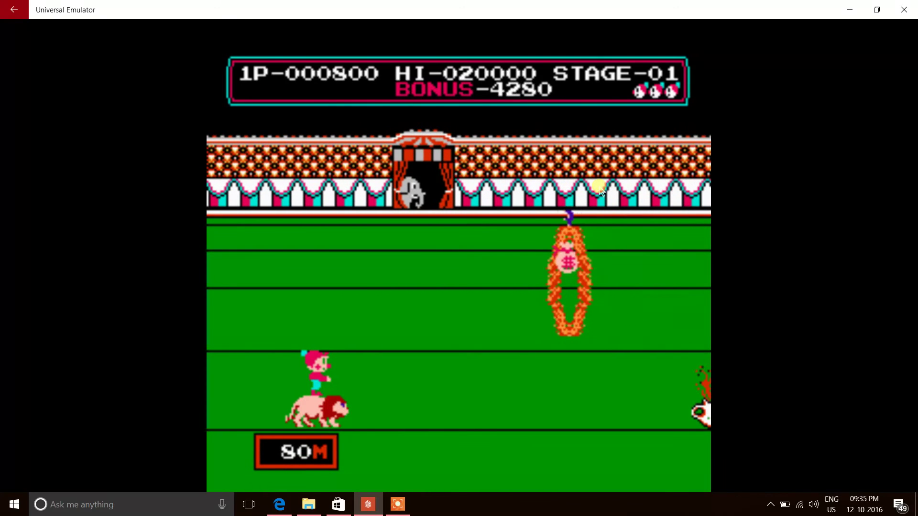
{"action": "key", "text": "Right"}
{"action": "key", "text": "x"}
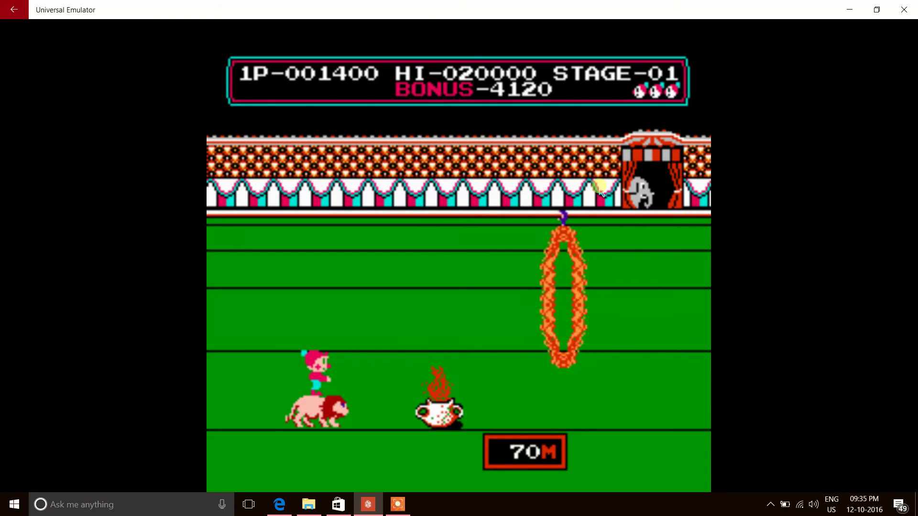
Keep leaping the lion through the mid-stage fire rings and over the fire pots.
{"action": "key", "text": "Left"}
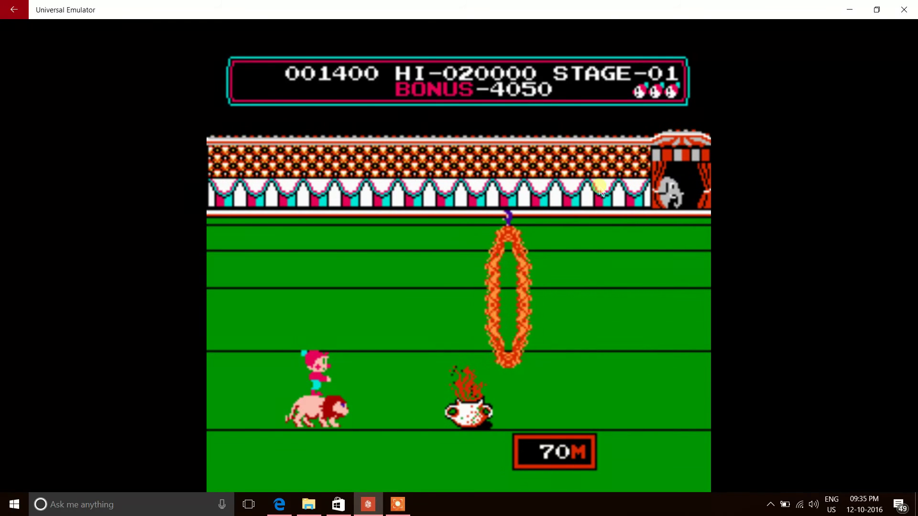
{"action": "key", "text": "Right"}
{"action": "key", "text": "x"}
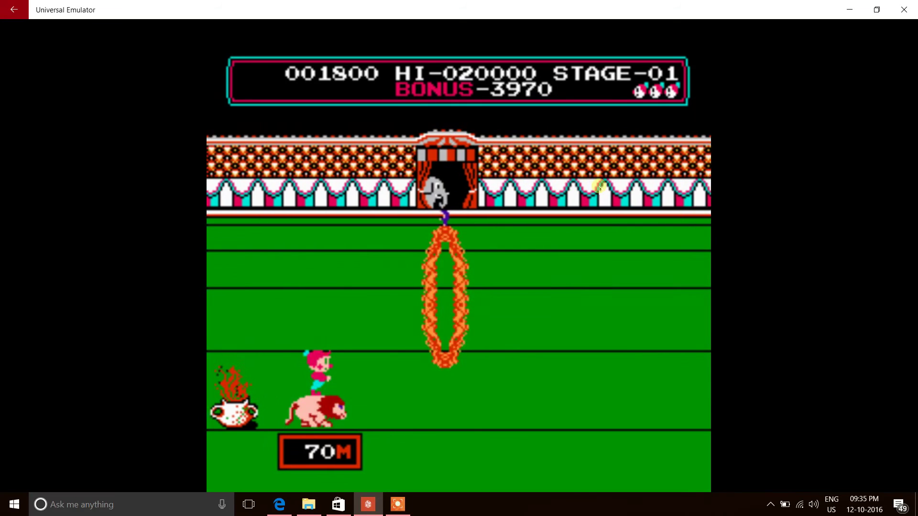
{"action": "key", "text": "x"}
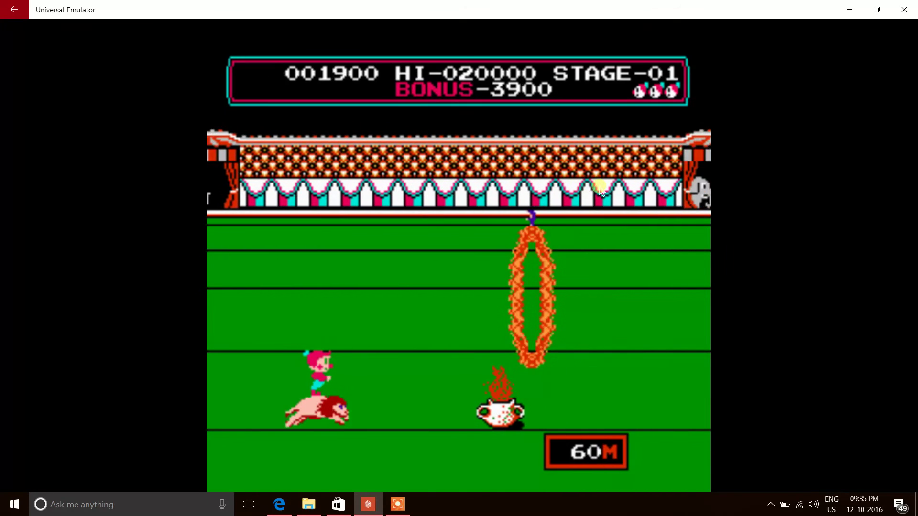
{"action": "key", "text": "x"}
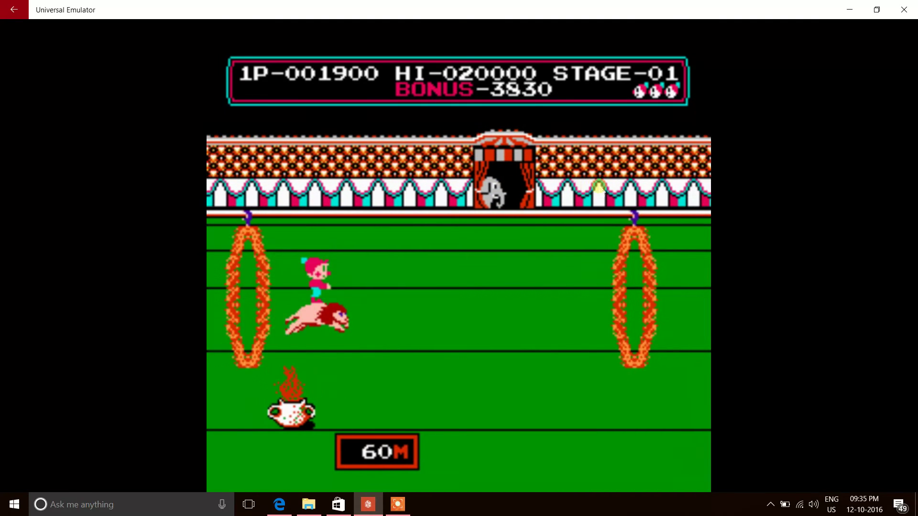
{"action": "key", "text": "x"}
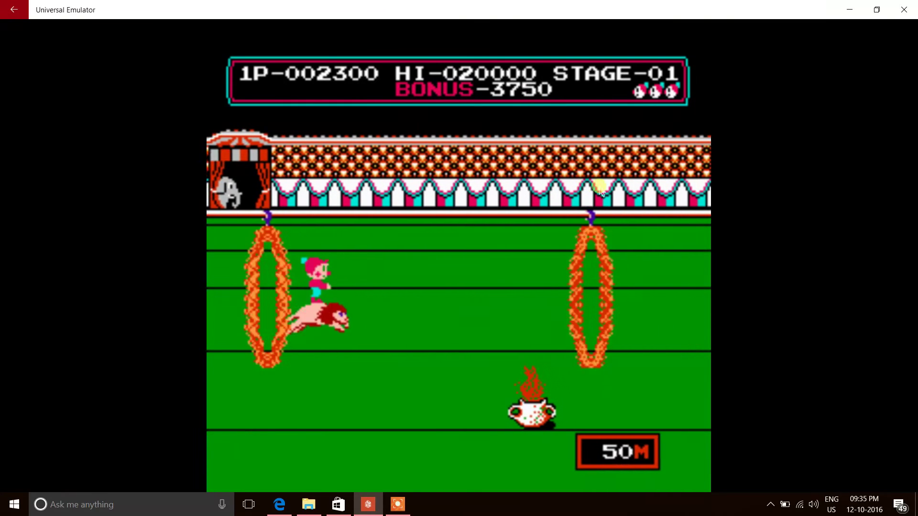
{"action": "key", "text": "x"}
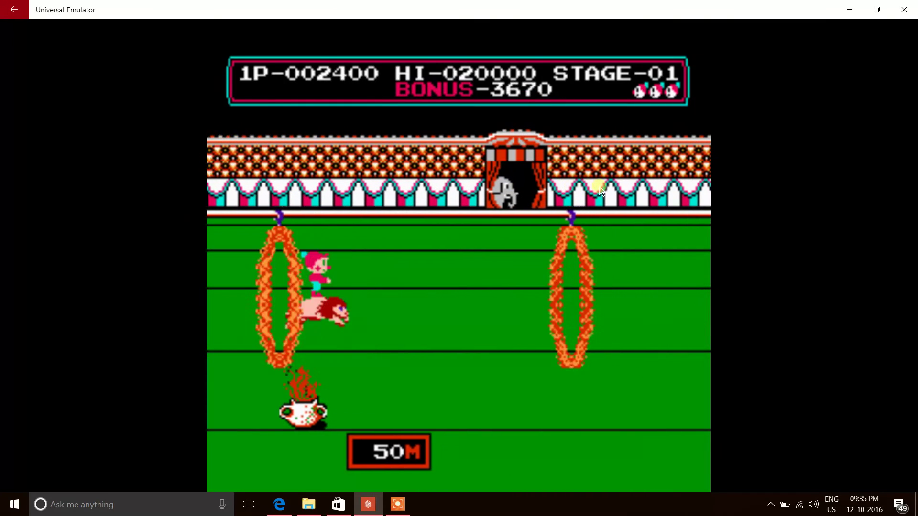
{"action": "key", "text": "x"}
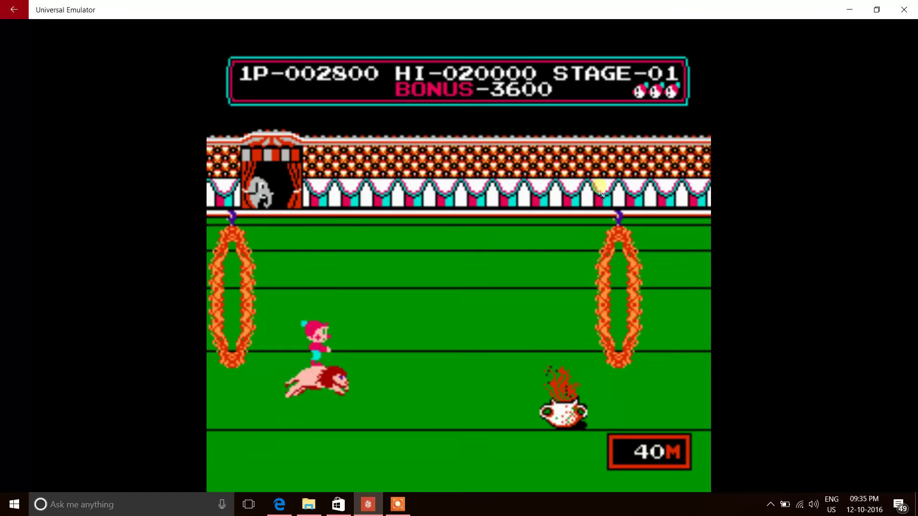
{"action": "key", "text": "x"}
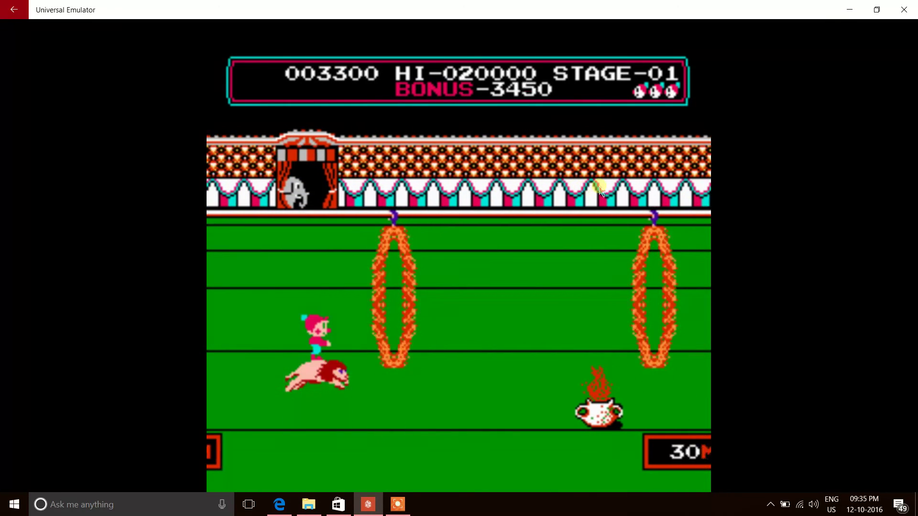
{"action": "key", "text": "x"}
{"action": "key", "text": "x"}
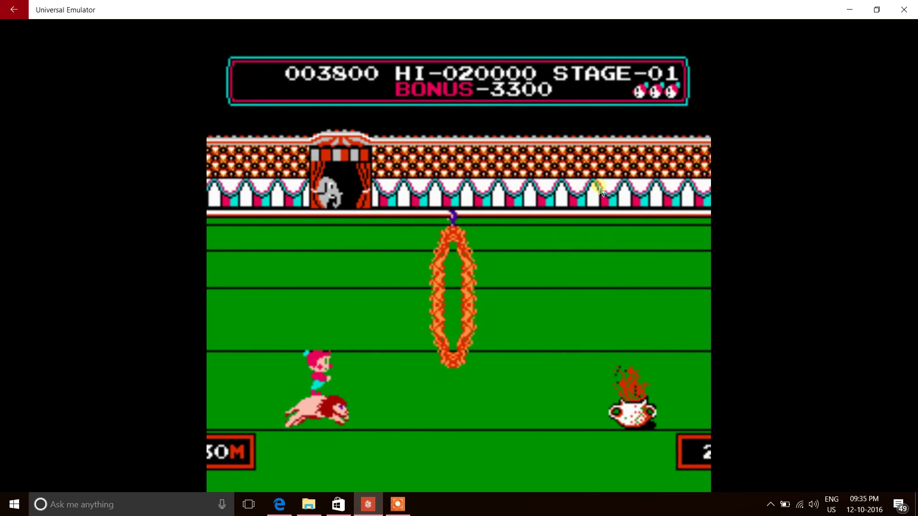
{"action": "key", "text": "x"}
{"action": "key", "text": "x"}
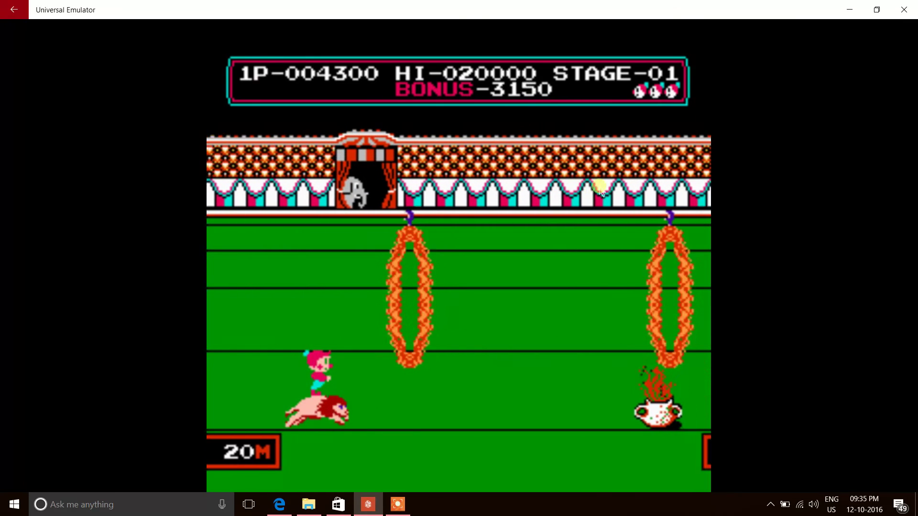
{"action": "key", "text": "x"}
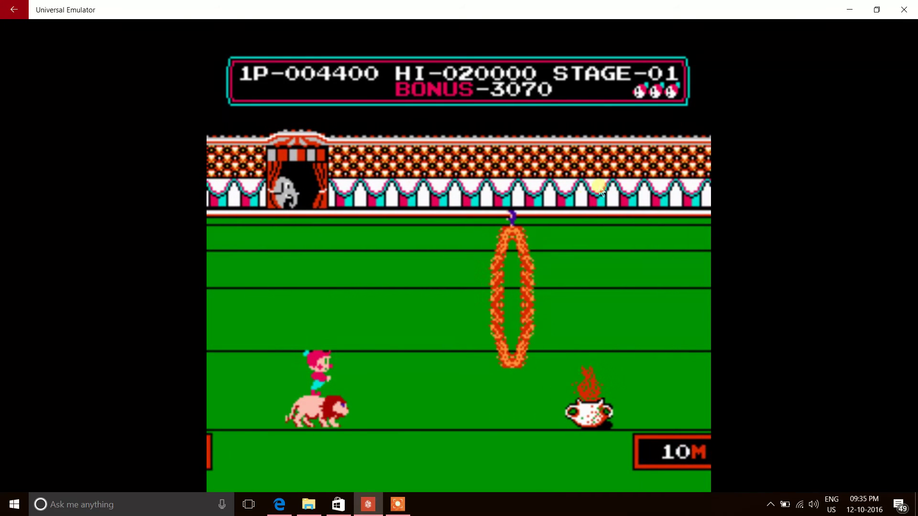
{"action": "key", "text": "x"}
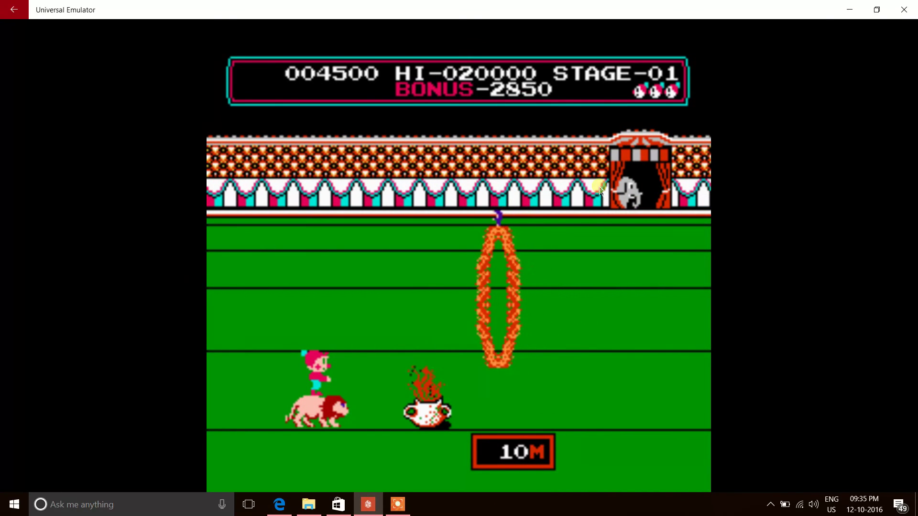
Clear the last fire rings and pot, landing the lion on the finish pedestal at 005470.
{"action": "key", "text": "Left"}
{"action": "key", "text": "Right"}
{"action": "key", "text": "x"}
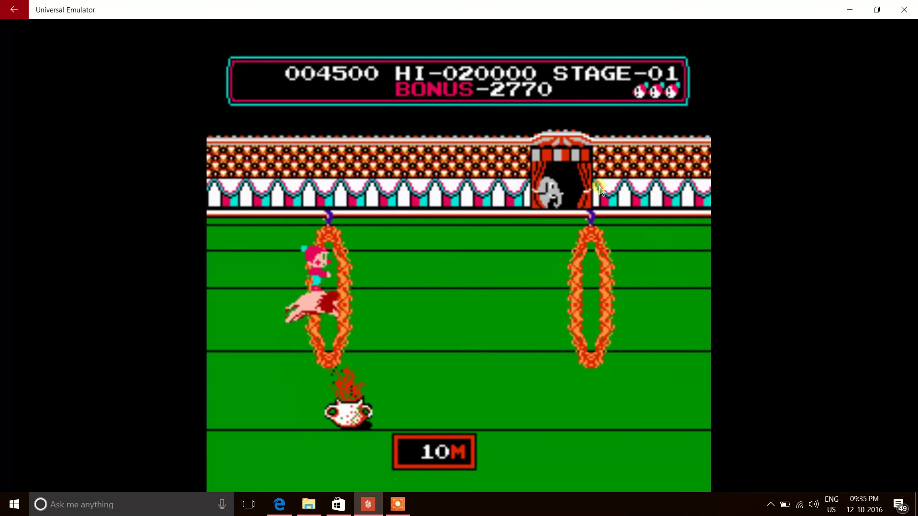
{"action": "key", "text": "x"}
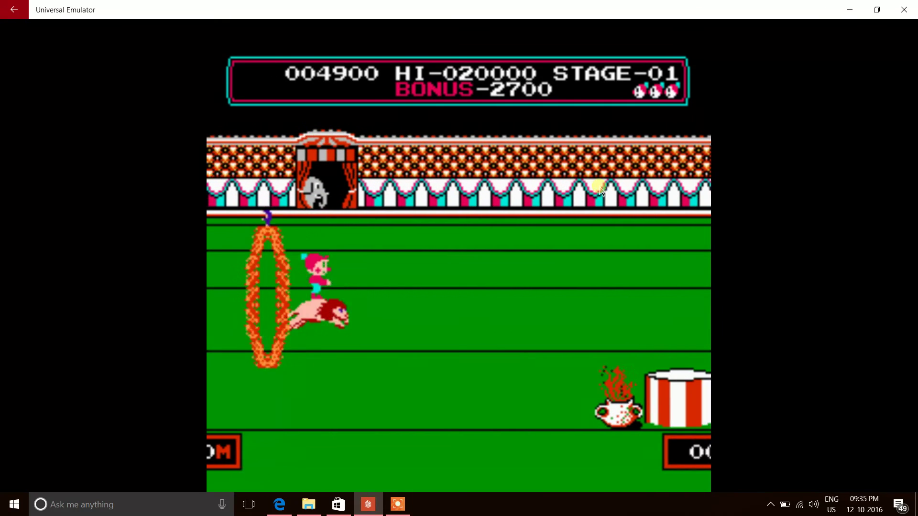
{"action": "key", "text": "Left"}
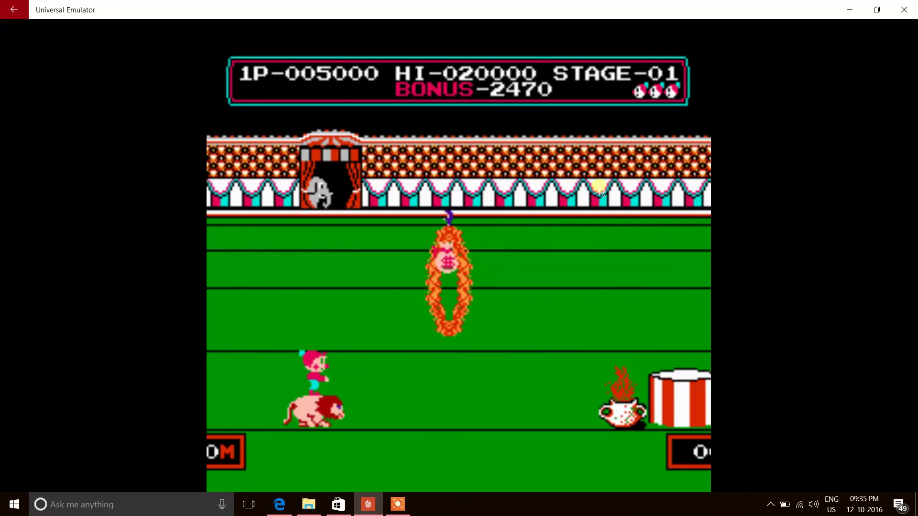
{"action": "key", "text": "Right"}
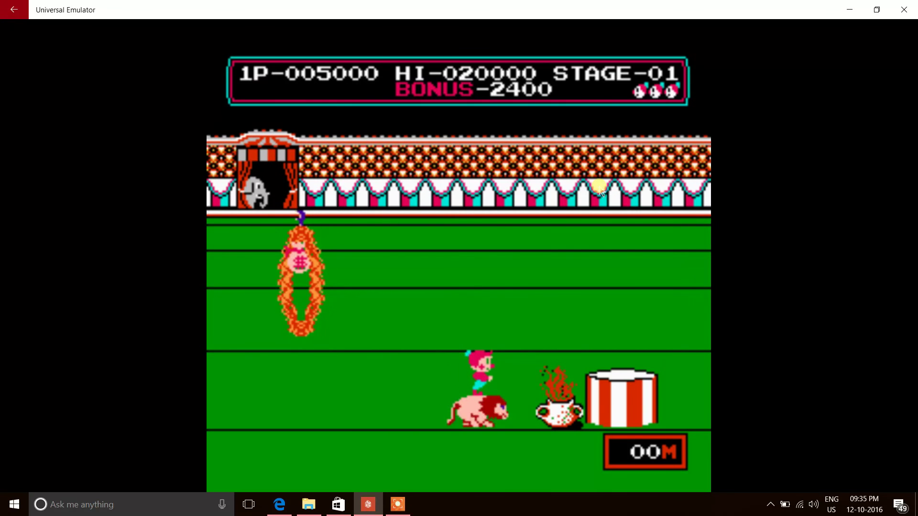
{"action": "key", "text": "x"}
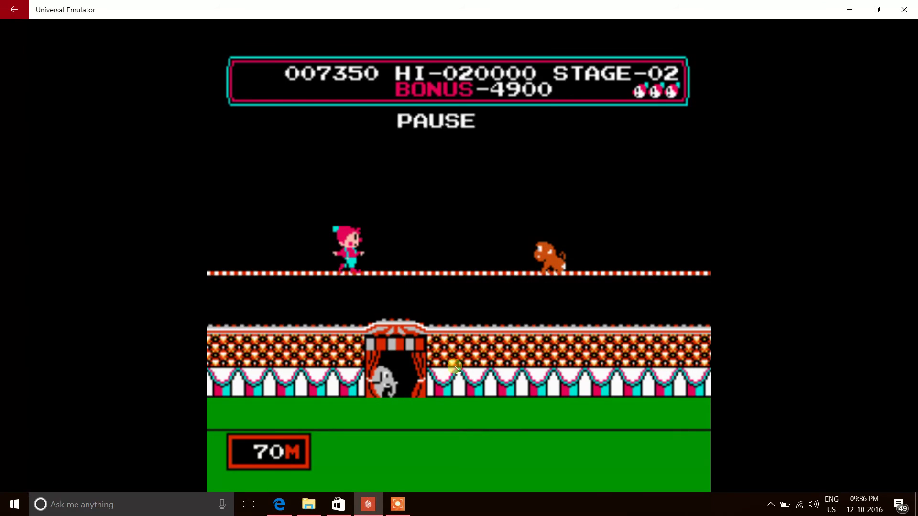
Pause the game on the Stage 02 tightrope with the score at 007350.
{"action": "left_click", "coordinate": [403, 512]}
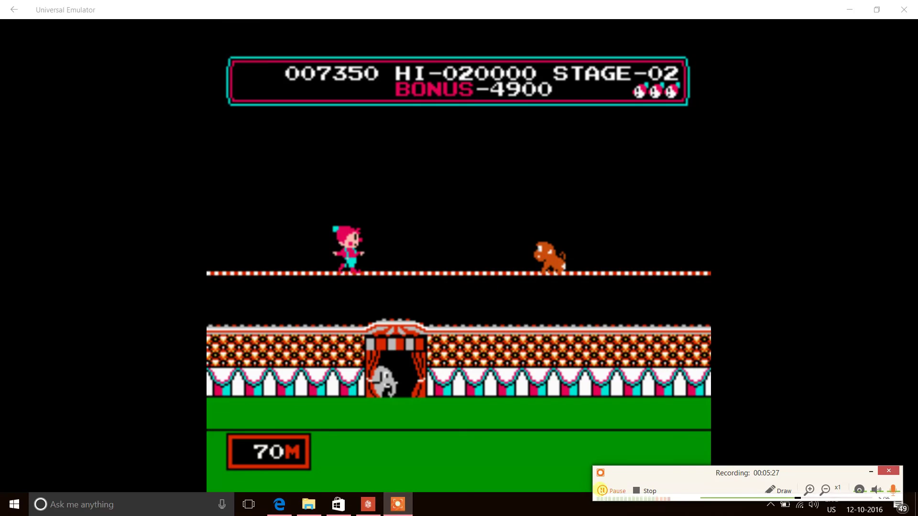